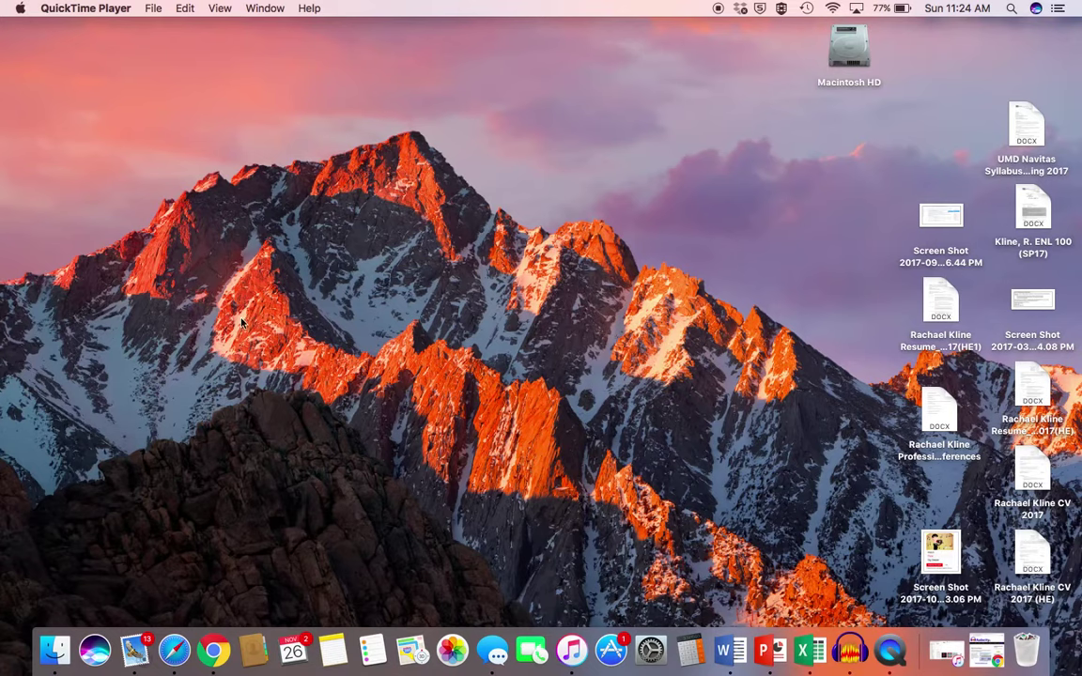
- Look at the Audacity website in Chrome and put the browser window away
left_click(214, 650)
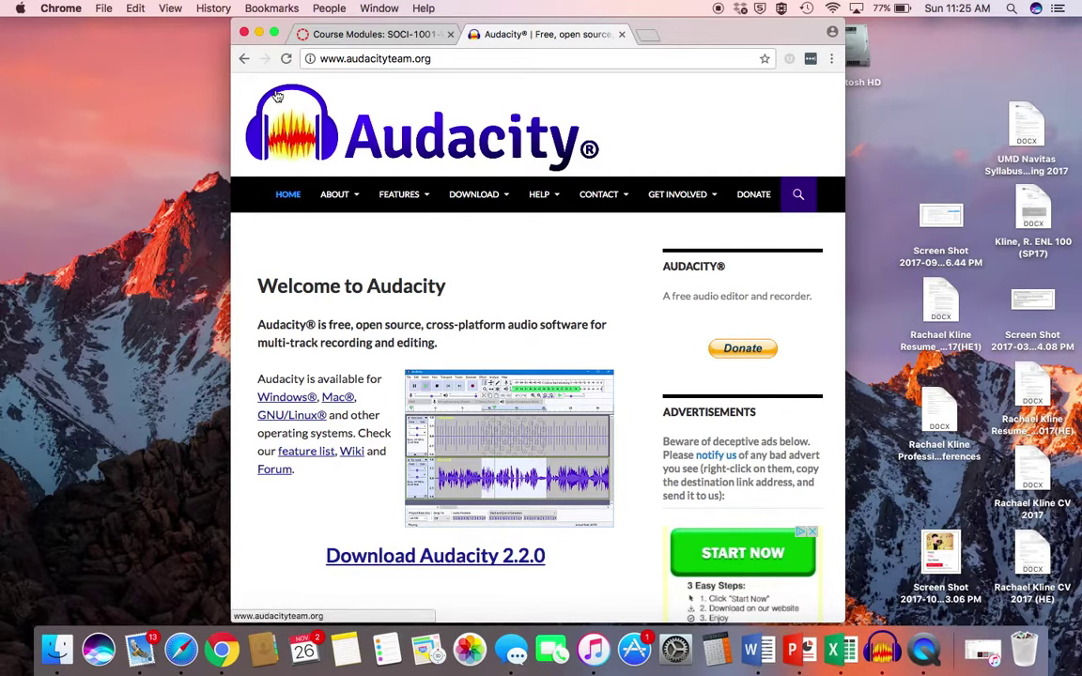
left_click(260, 34)
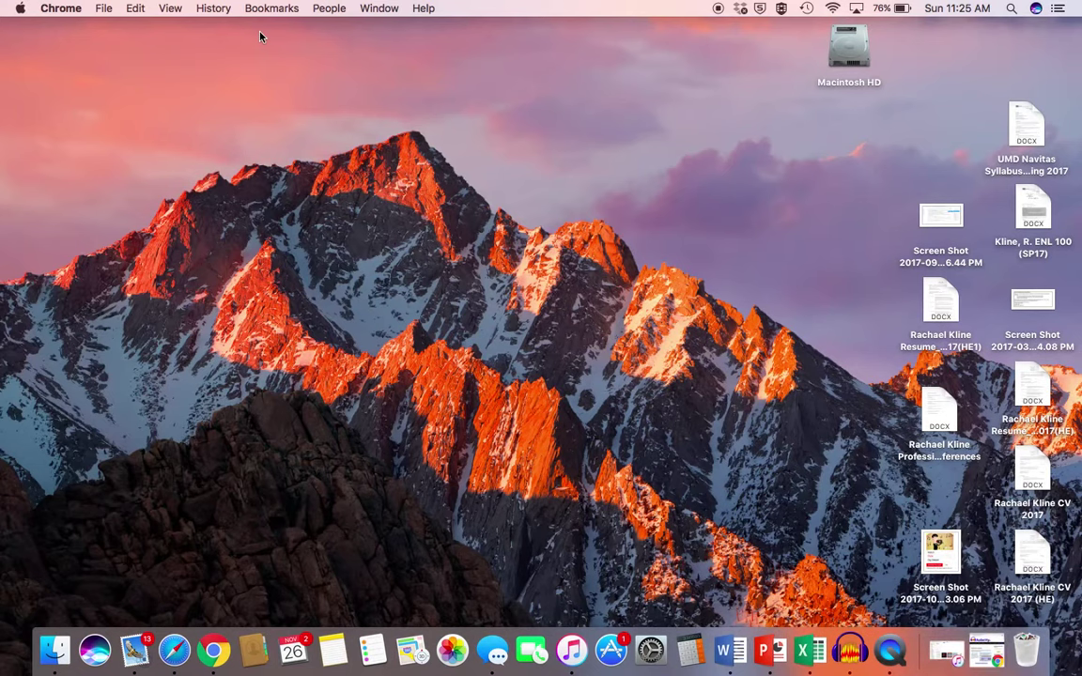
- Switch to Audacity and create a new empty project
left_click(850, 652)
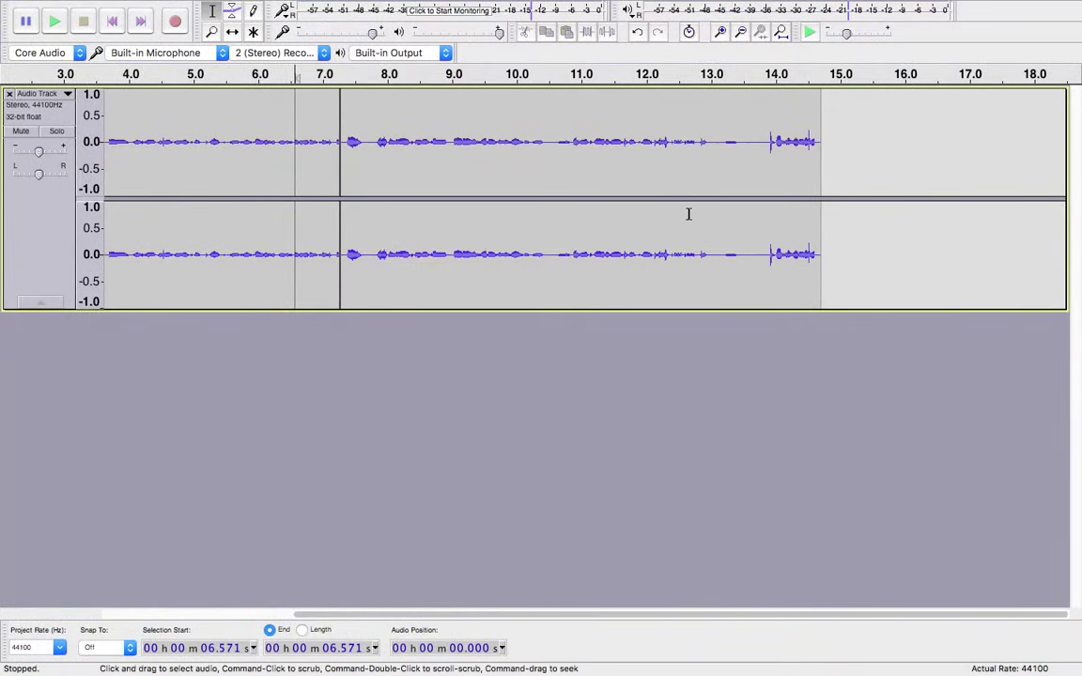
left_click(109, 7)
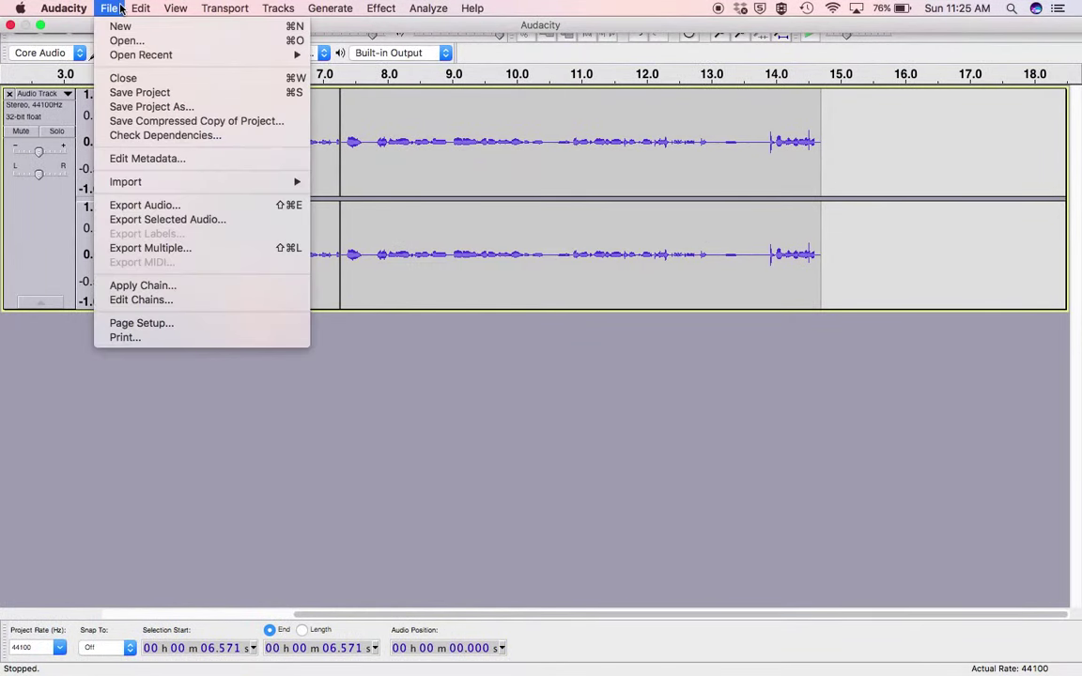
left_click(120, 26)
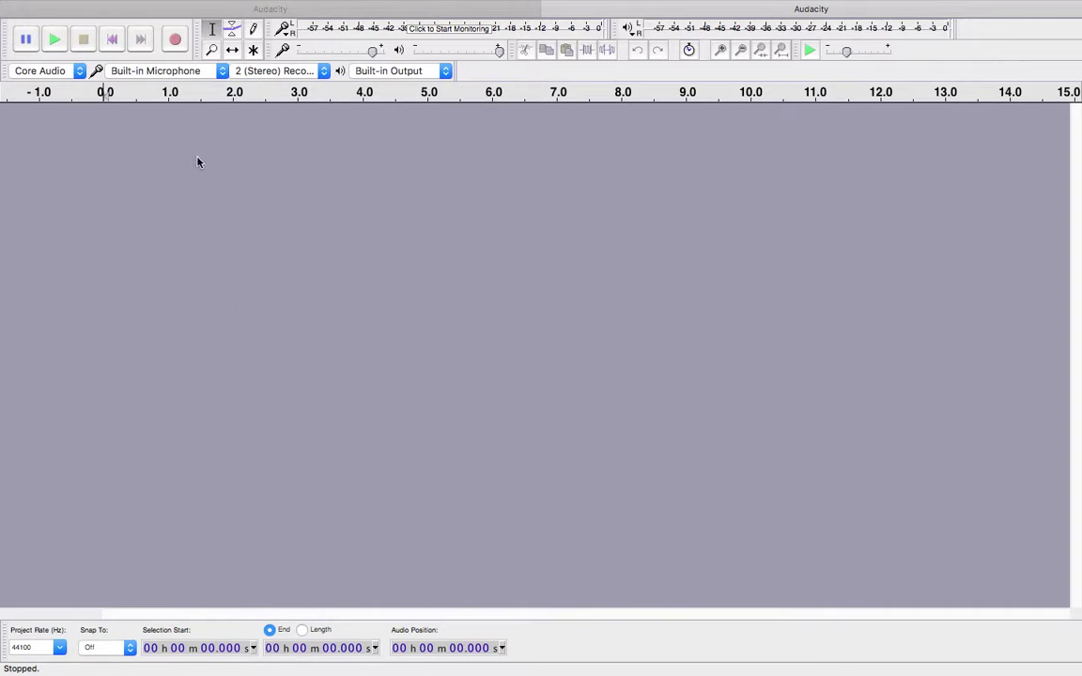
- Record a stereo clip about 5.8 seconds long from the built-in microphone and play it back from its beginning
left_click(174, 41)
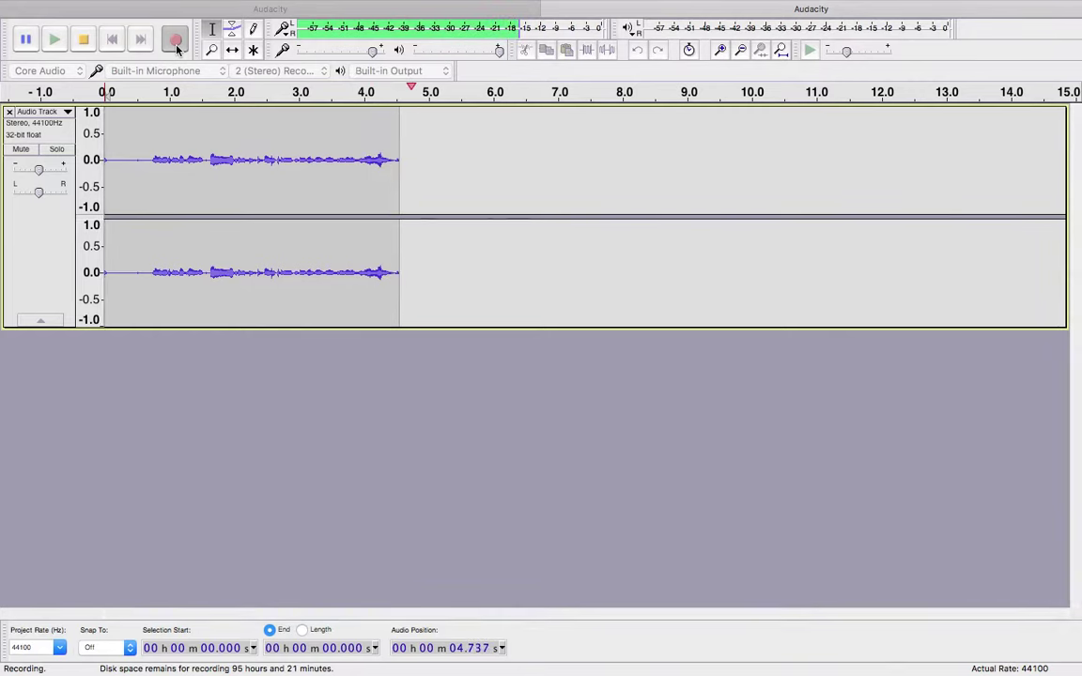
left_click(83, 40)
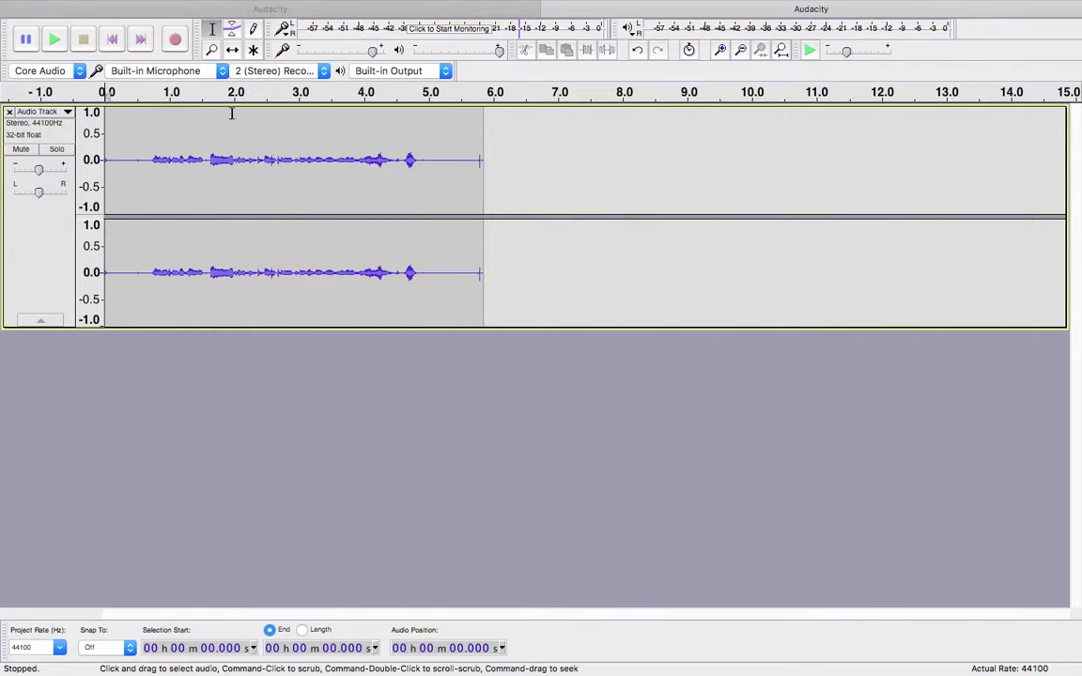
left_click(110, 153)
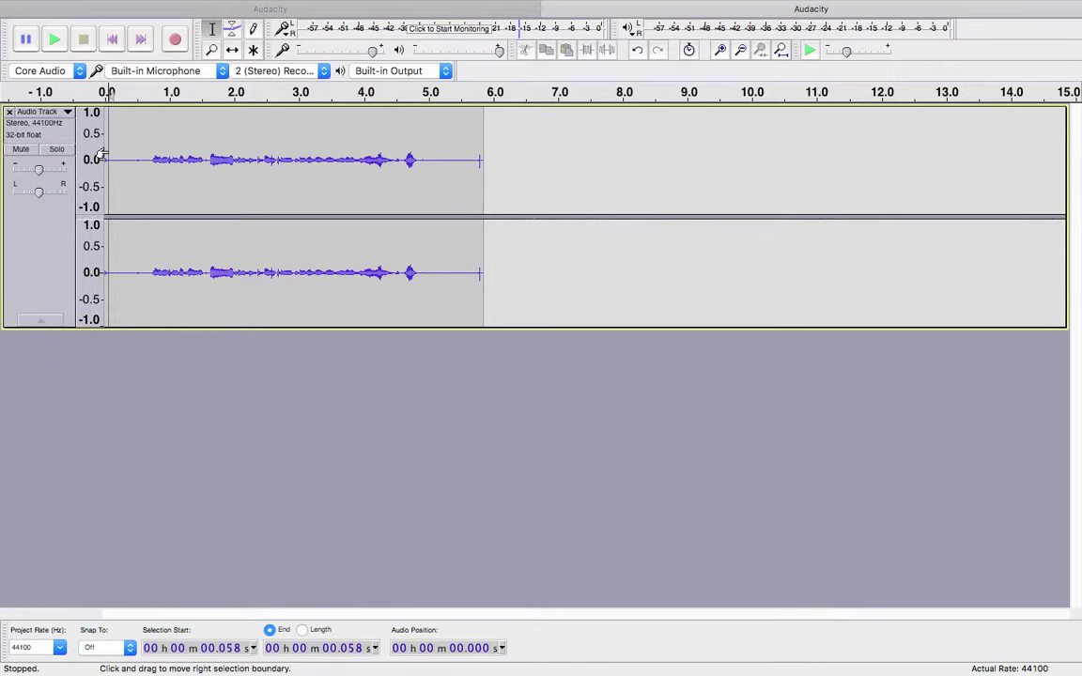
left_click(56, 38)
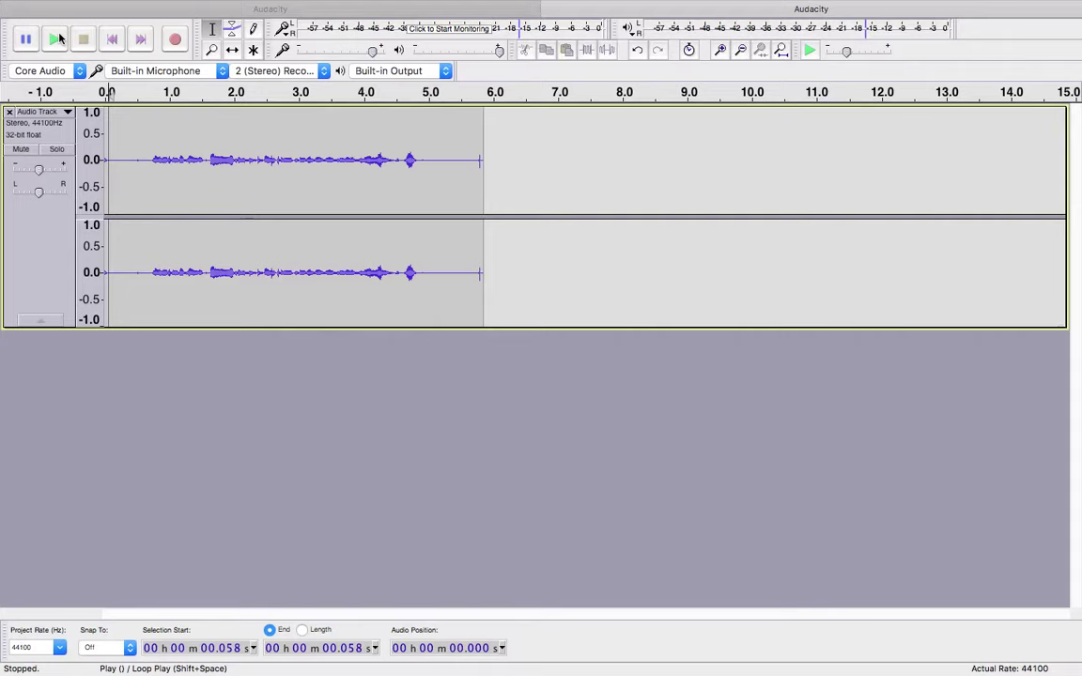
- Raise the system volume and check the internal microphone's input volume in the Sound settings of System Preferences
key("XF86AudioRaiseVolume")
mouse_move(77, 7)
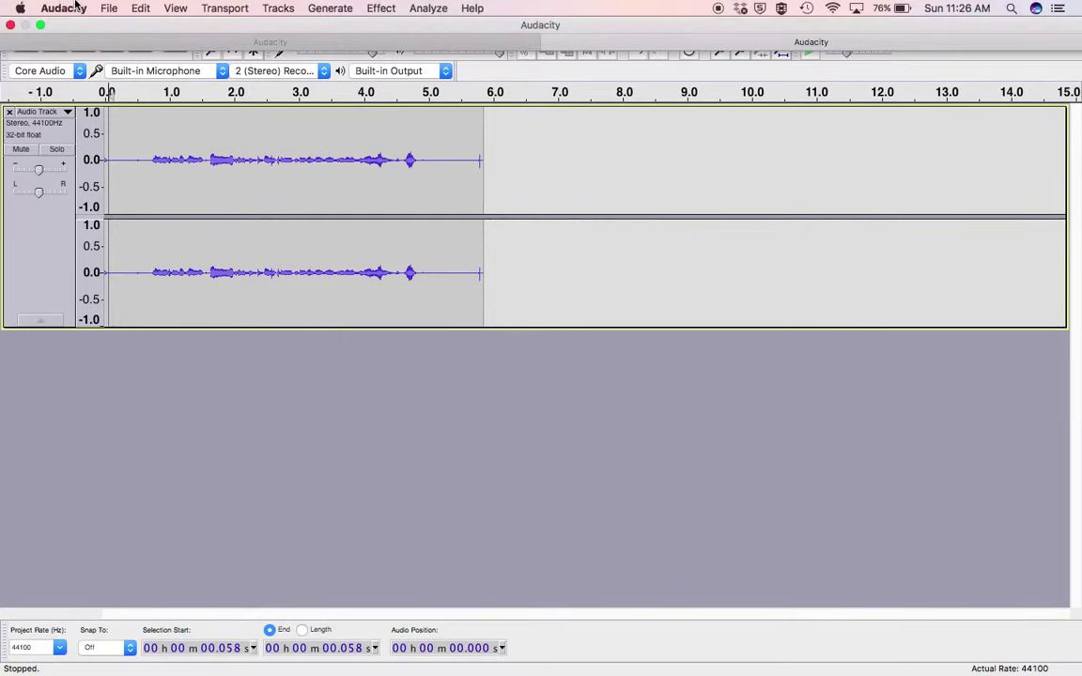
left_click(19, 8)
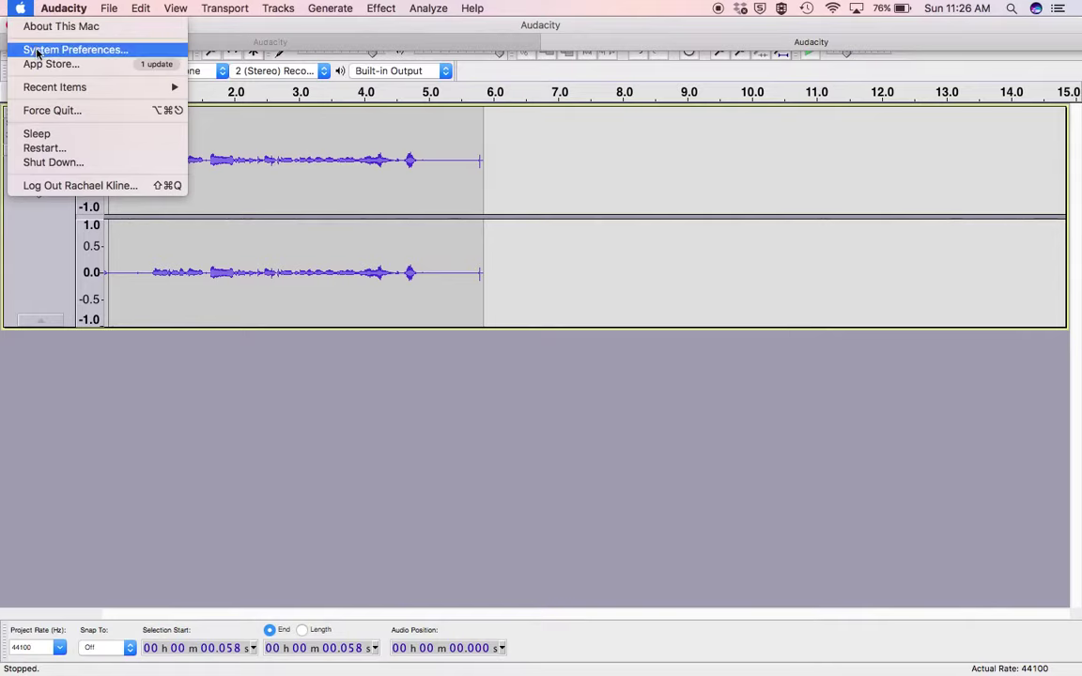
key("Escape")
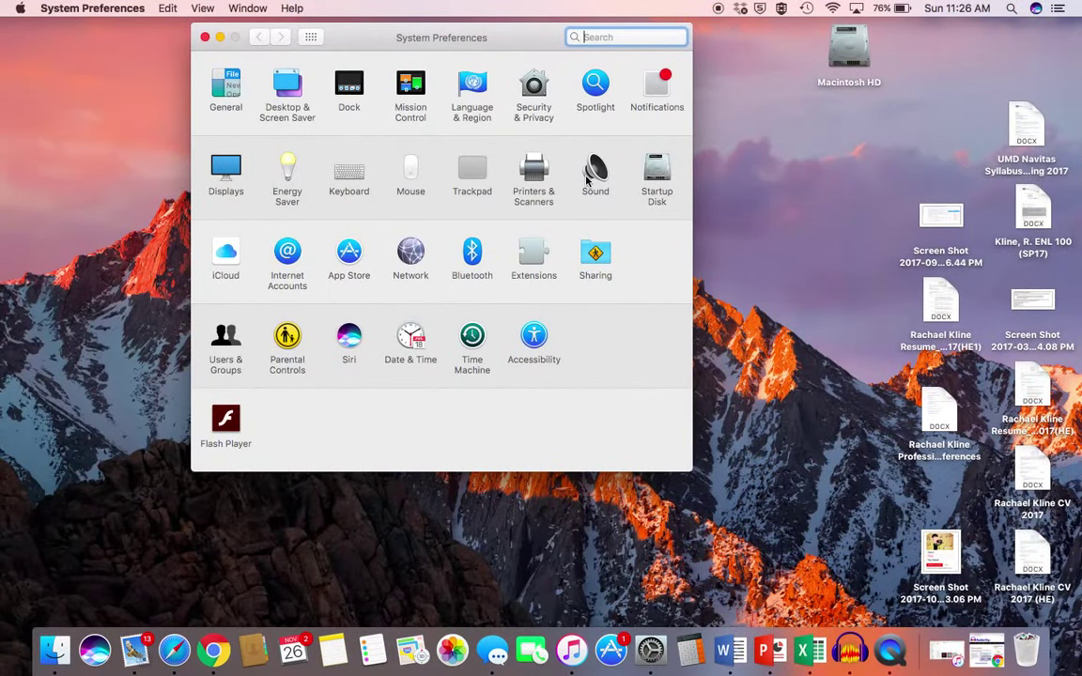
left_click(587, 179)
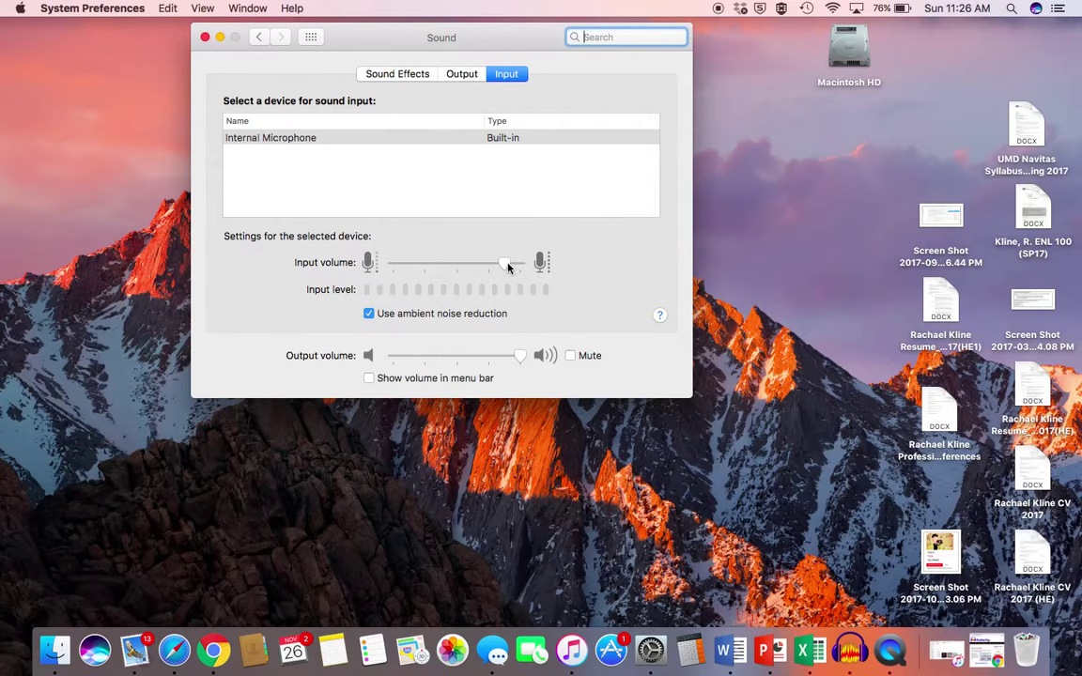
mouse_move(508, 267)
left_click(205, 38)
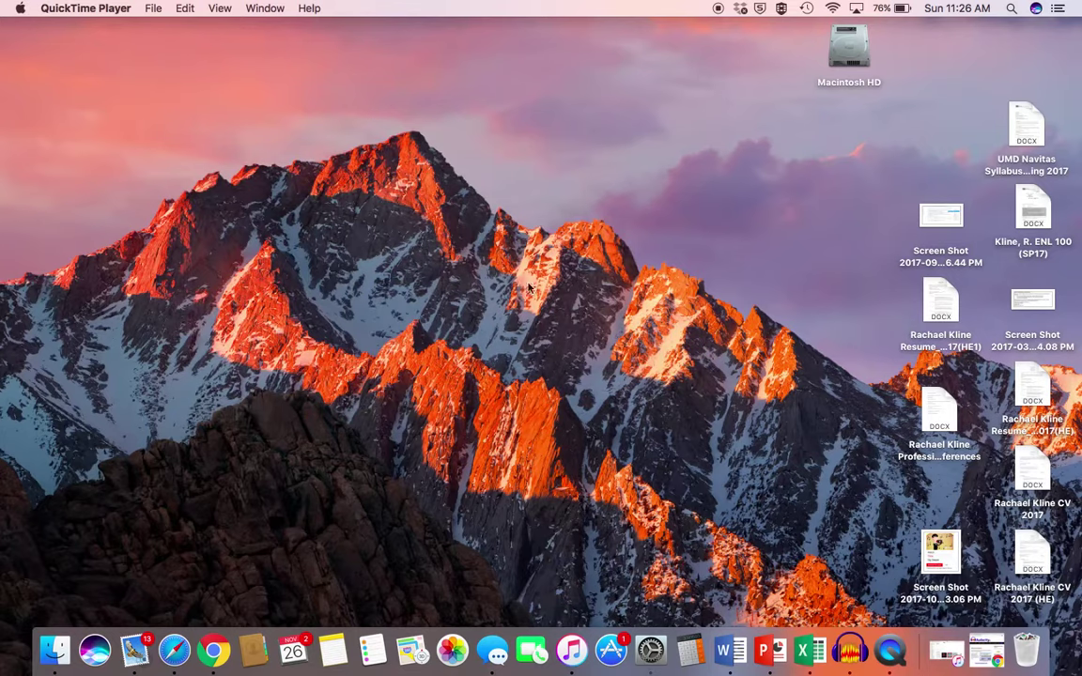
- Return to Audacity and record a second clip about 6.4 seconds long, starting from about 6.8 seconds on the timeline
left_click(850, 648)
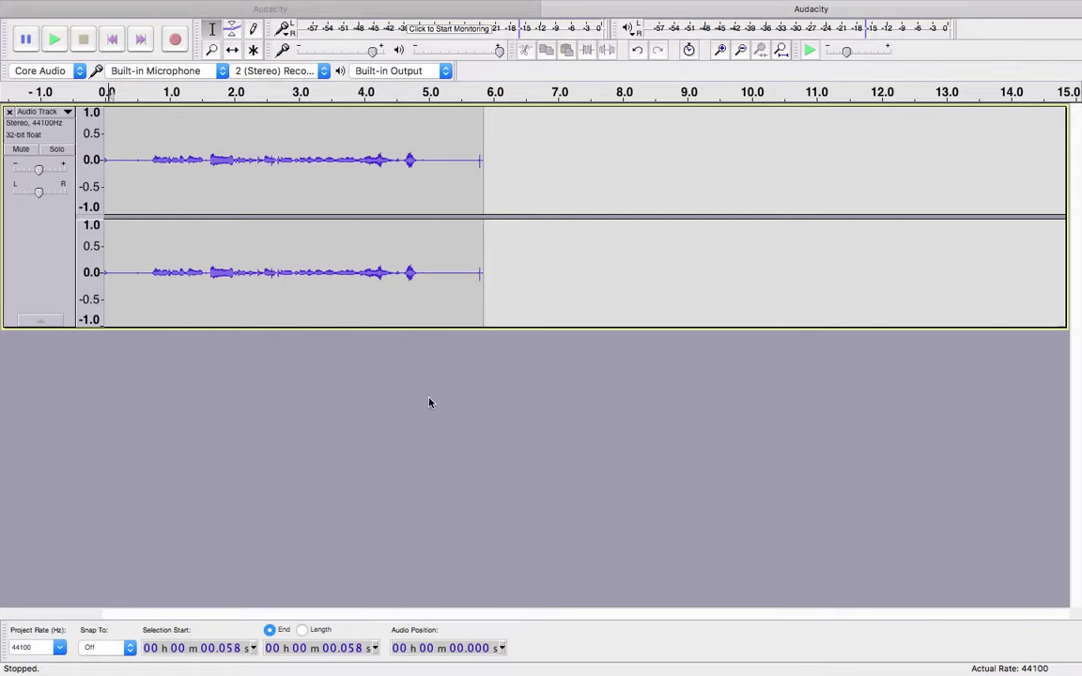
left_click(546, 161)
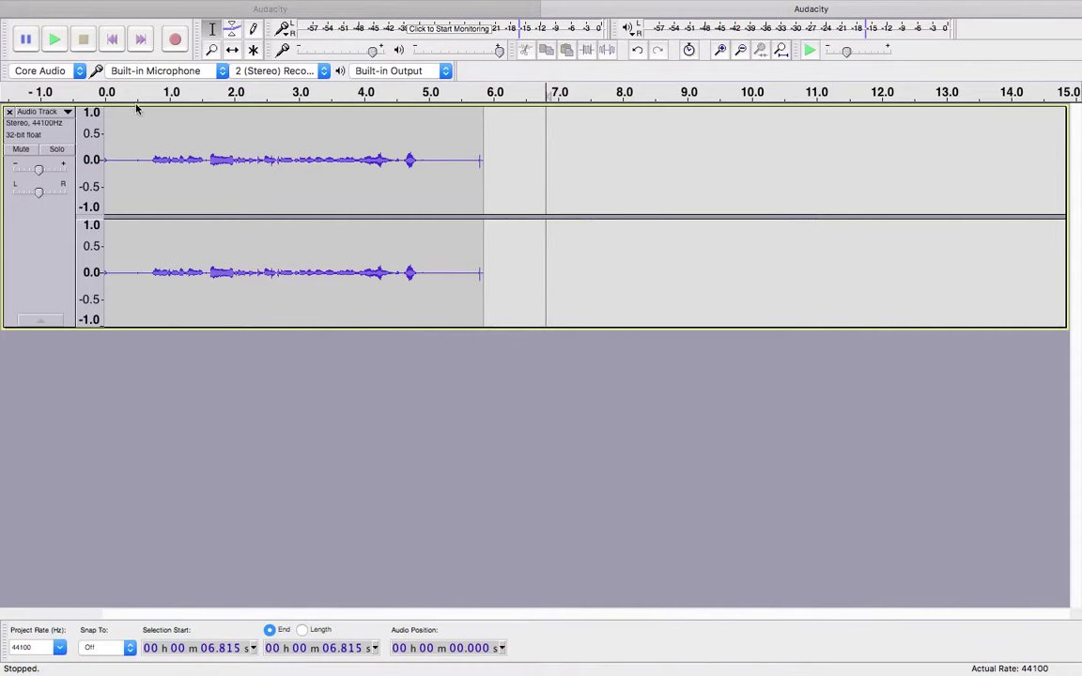
left_click(173, 43)
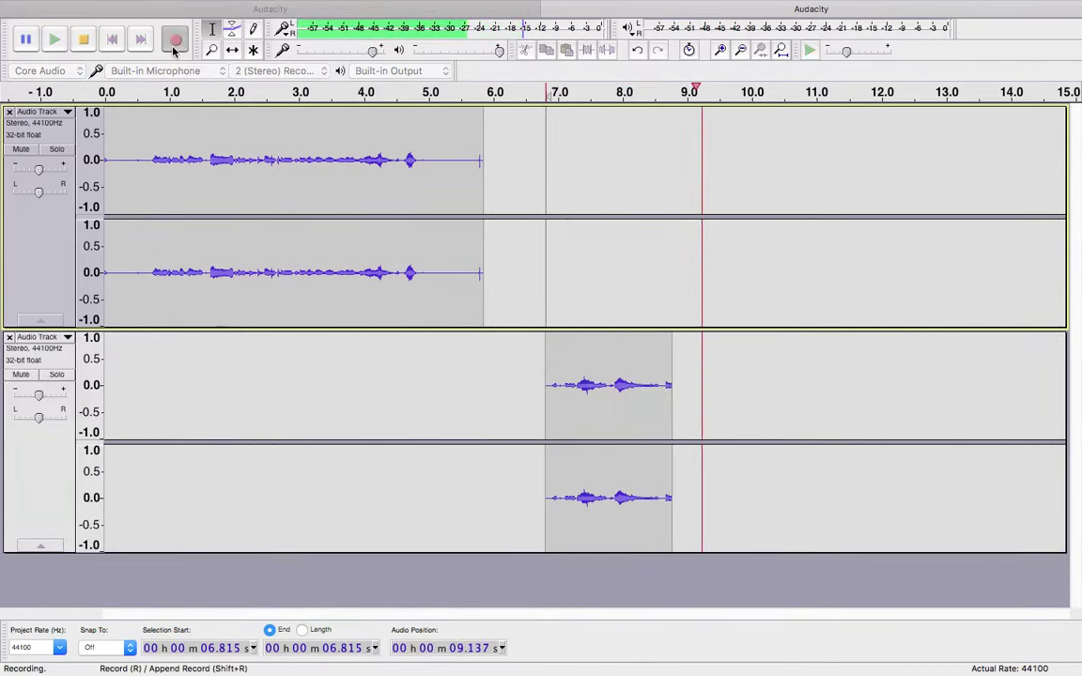
left_click(84, 40)
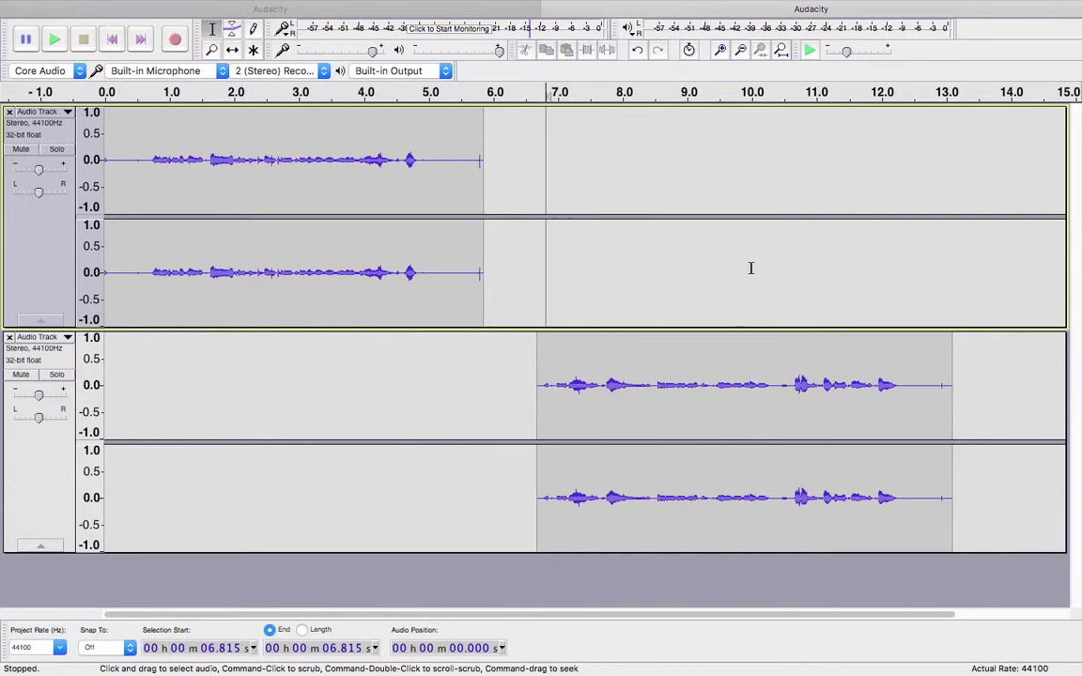
mouse_move(296, 4)
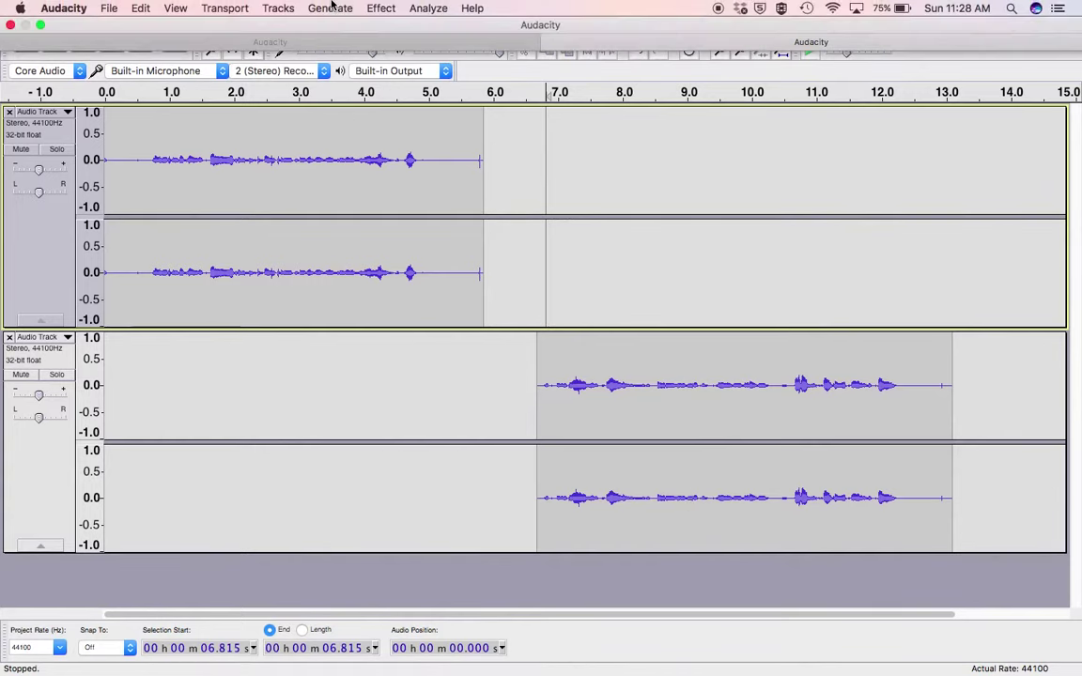
left_click(108, 9)
mouse_move(141, 9)
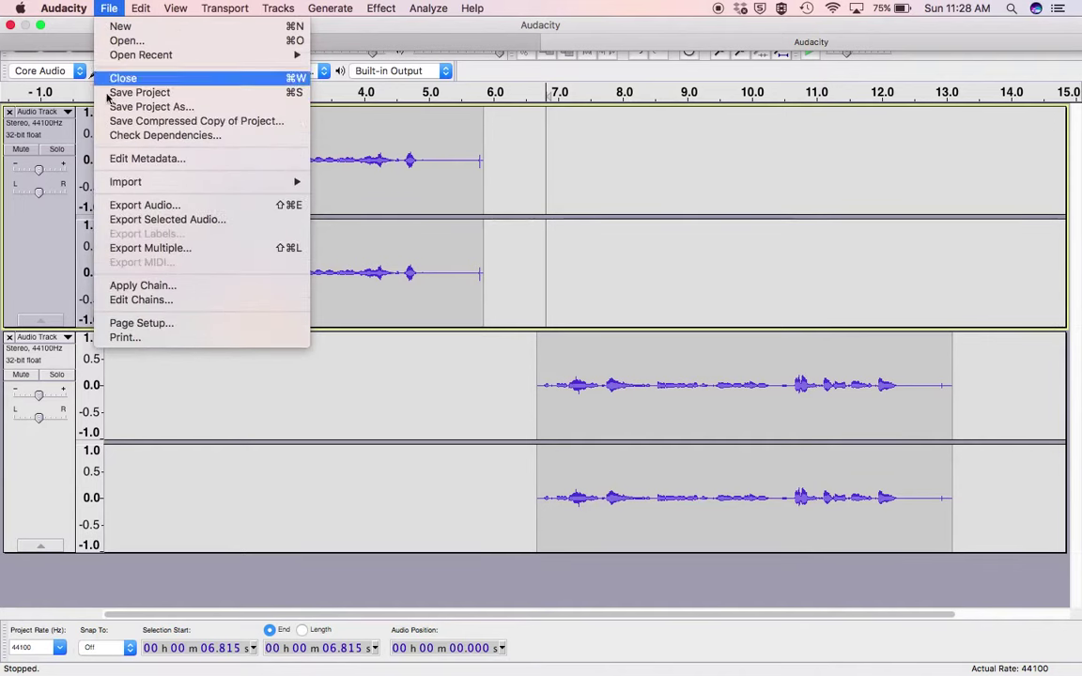
left_click(140, 92)
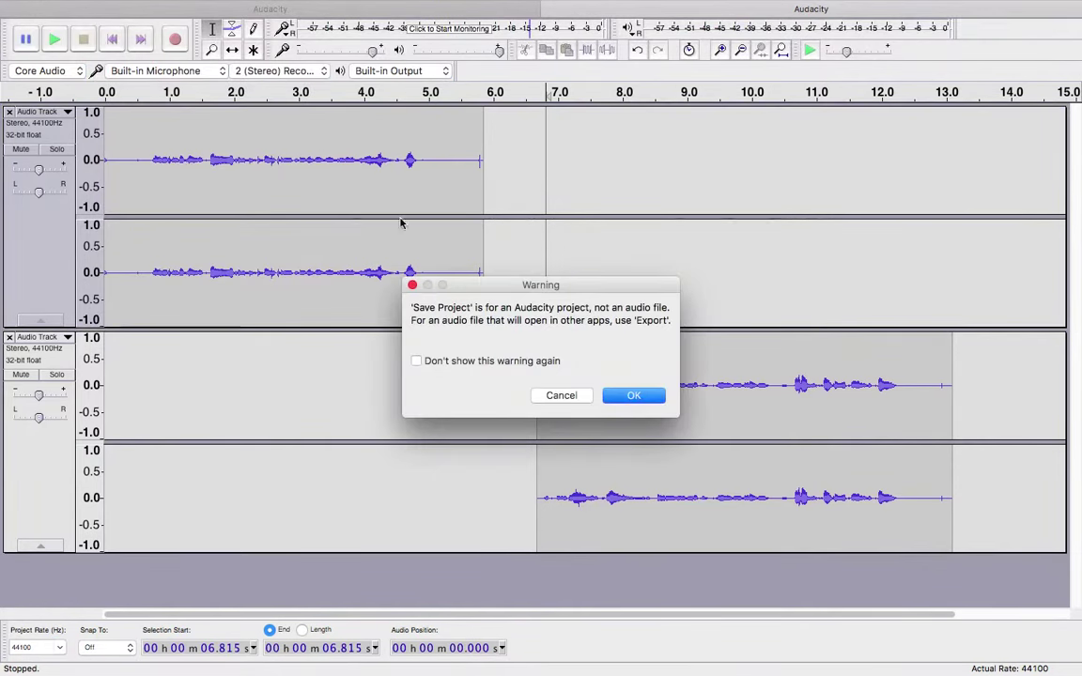
left_click(619, 394)
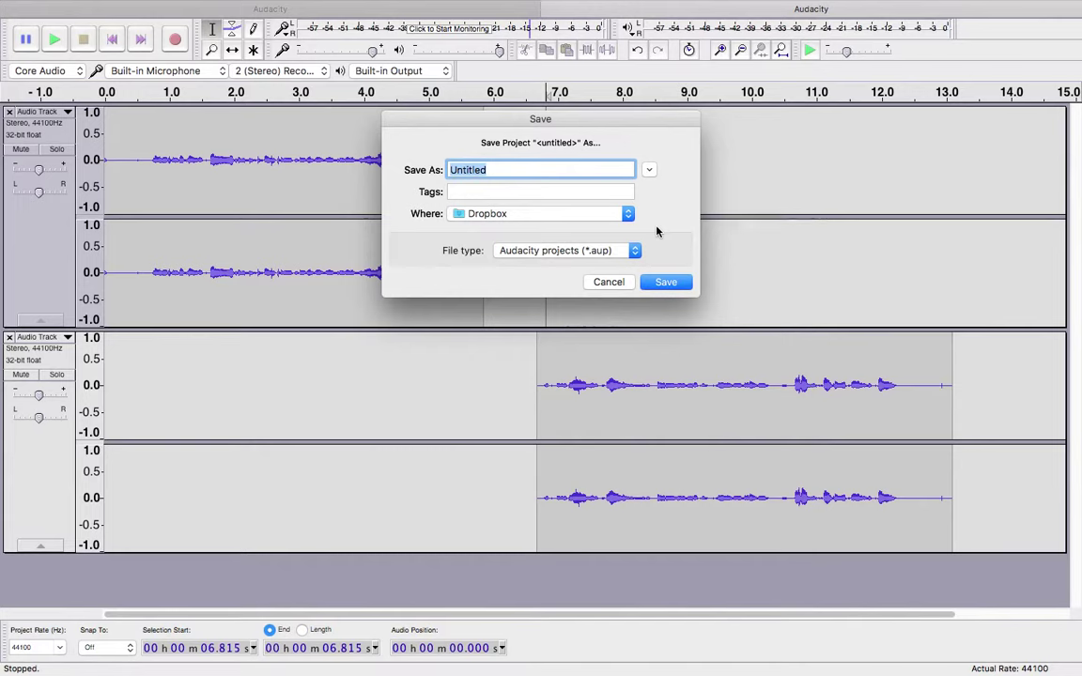
type("Example")
left_click(594, 282)
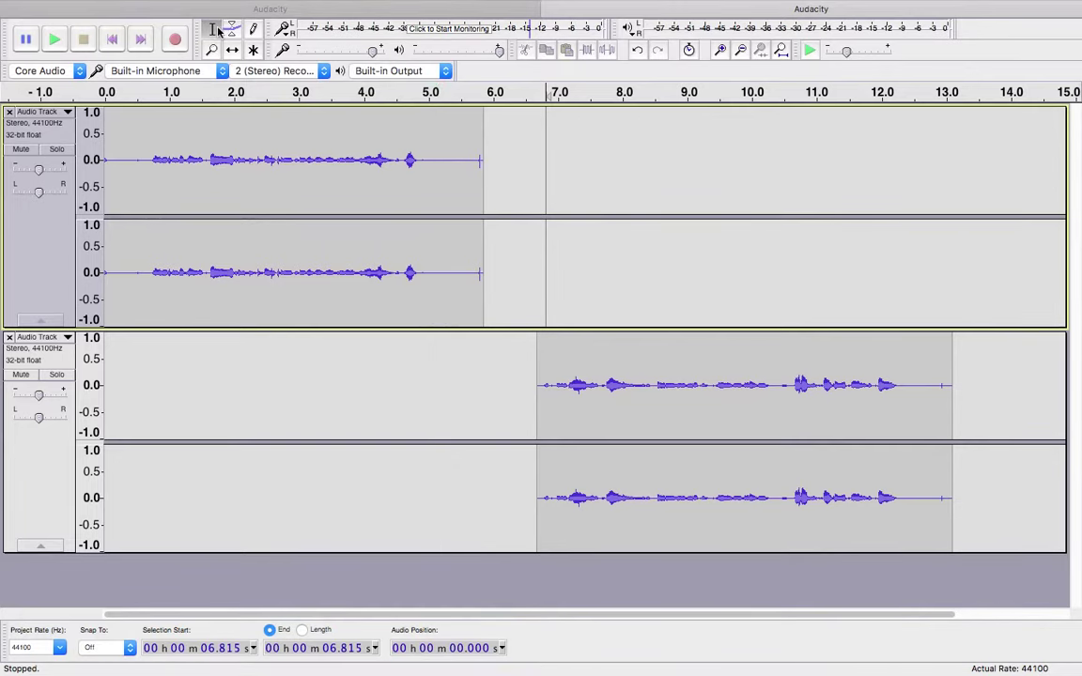
- Move the second clip into the first track directly after the first clip, and play the joined audio from about 4 seconds
left_click(232, 50)
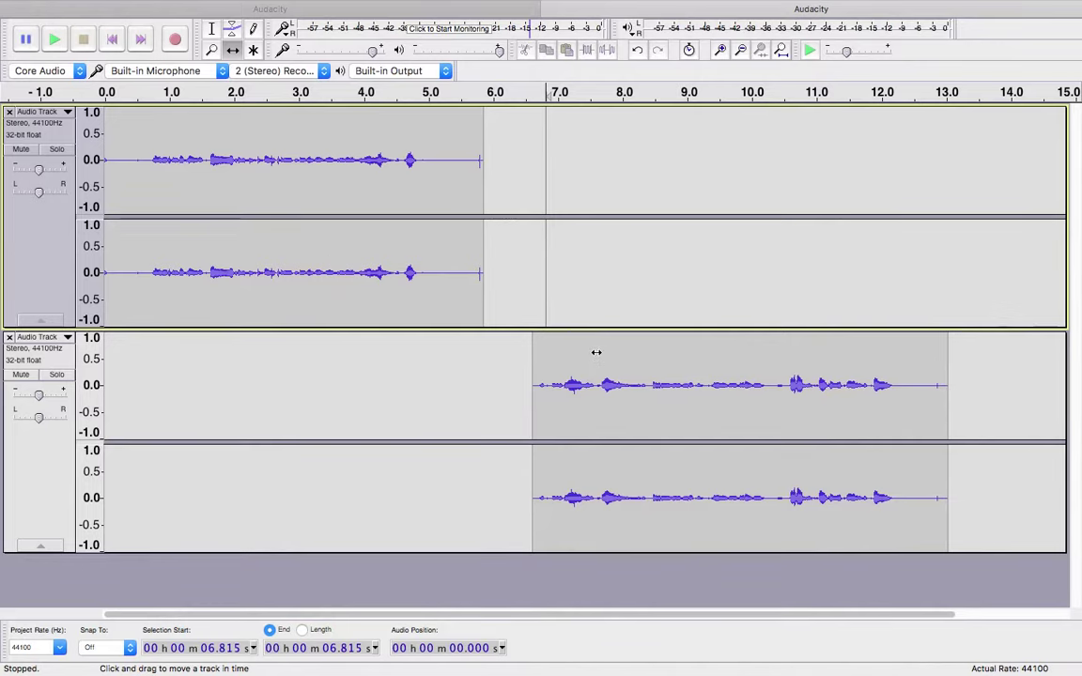
left_click_drag(601, 357, 547, 279)
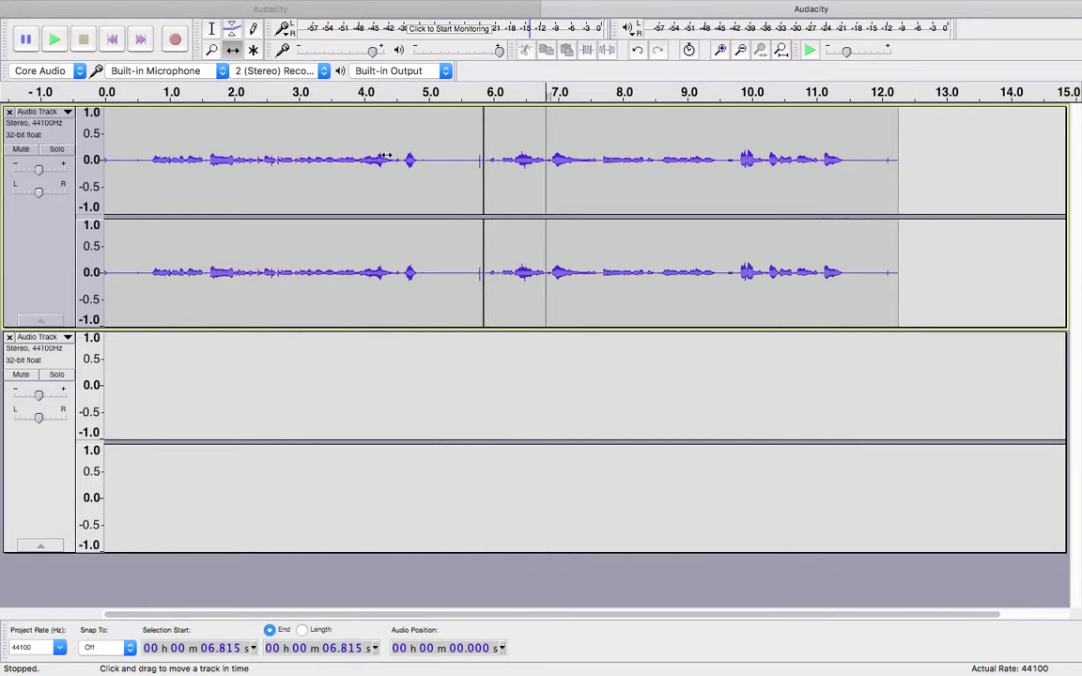
left_click(211, 29)
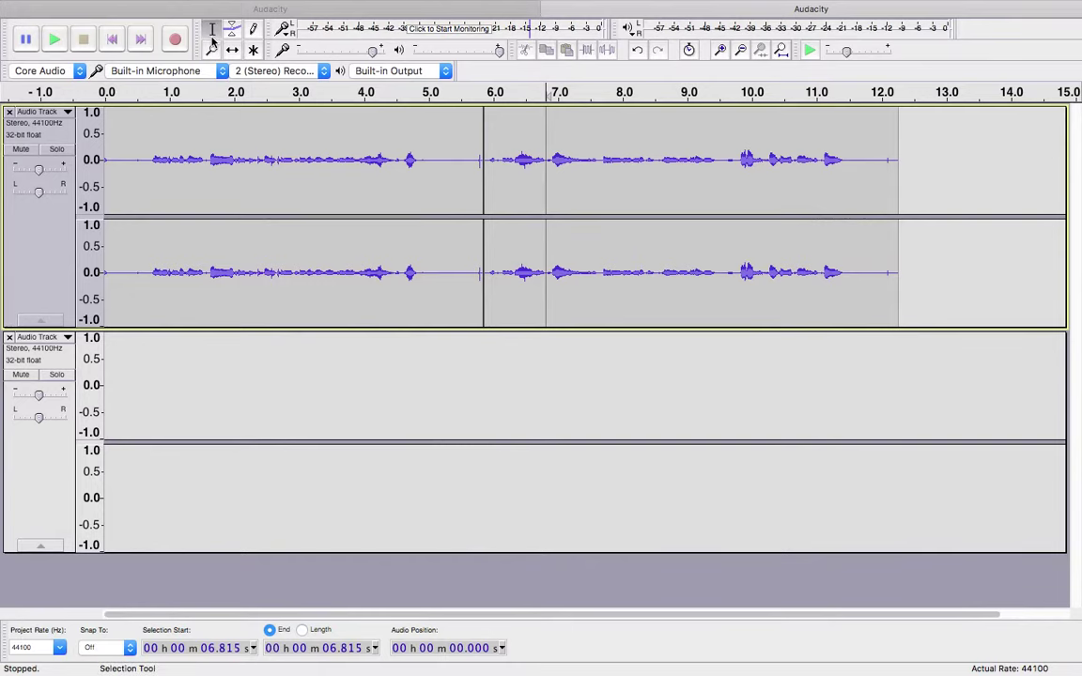
left_click(366, 160)
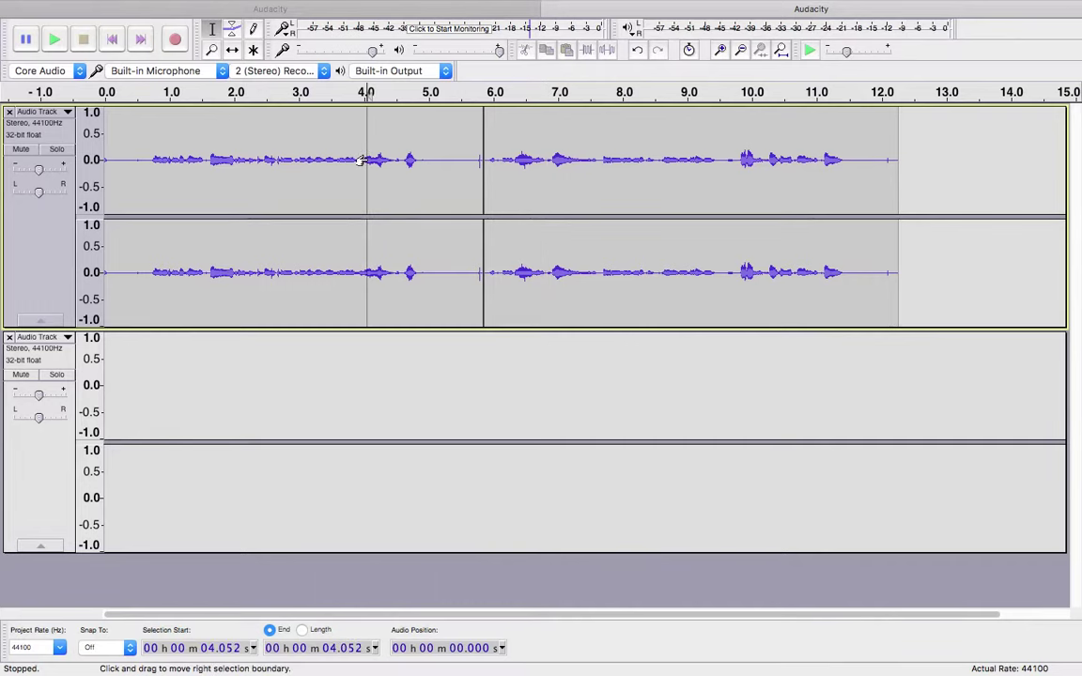
left_click(56, 40)
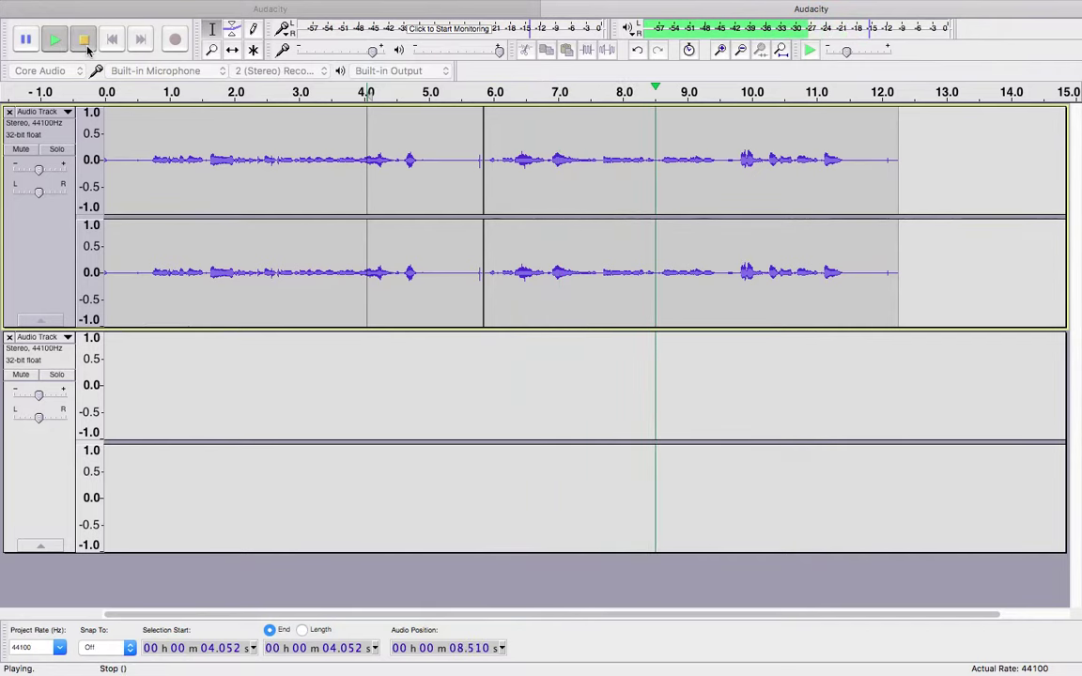
left_click(84, 42)
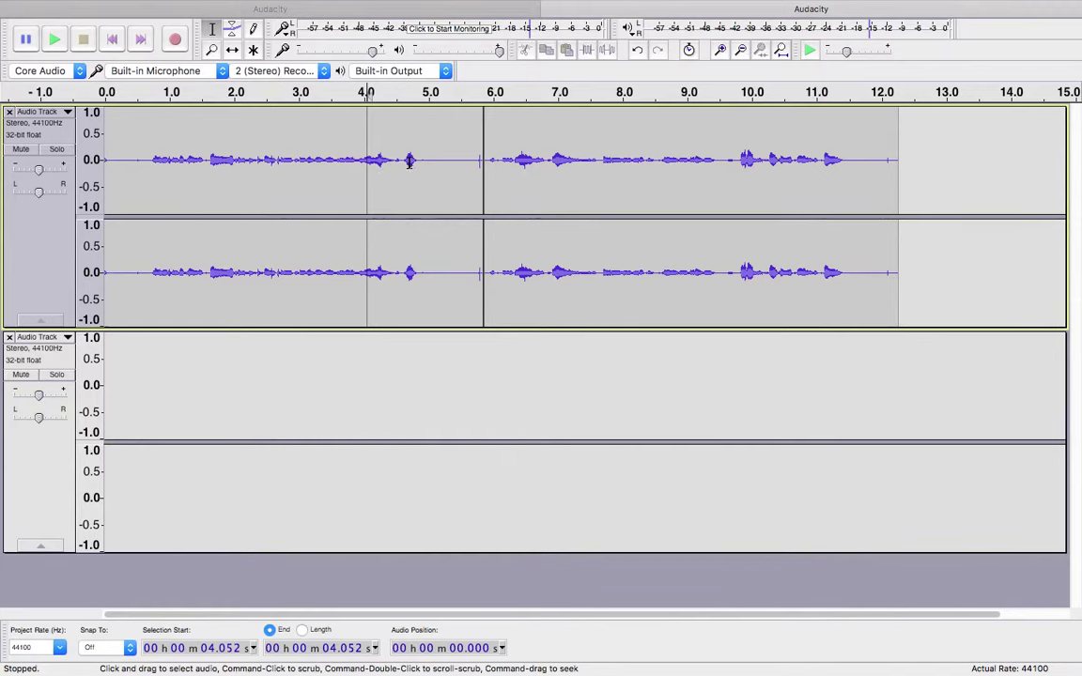
- Delete the silent gap between the two clips, from about 4.865 to 5.944 seconds, and play across the join from about 4 seconds
left_click_drag(422, 160, 487, 155)
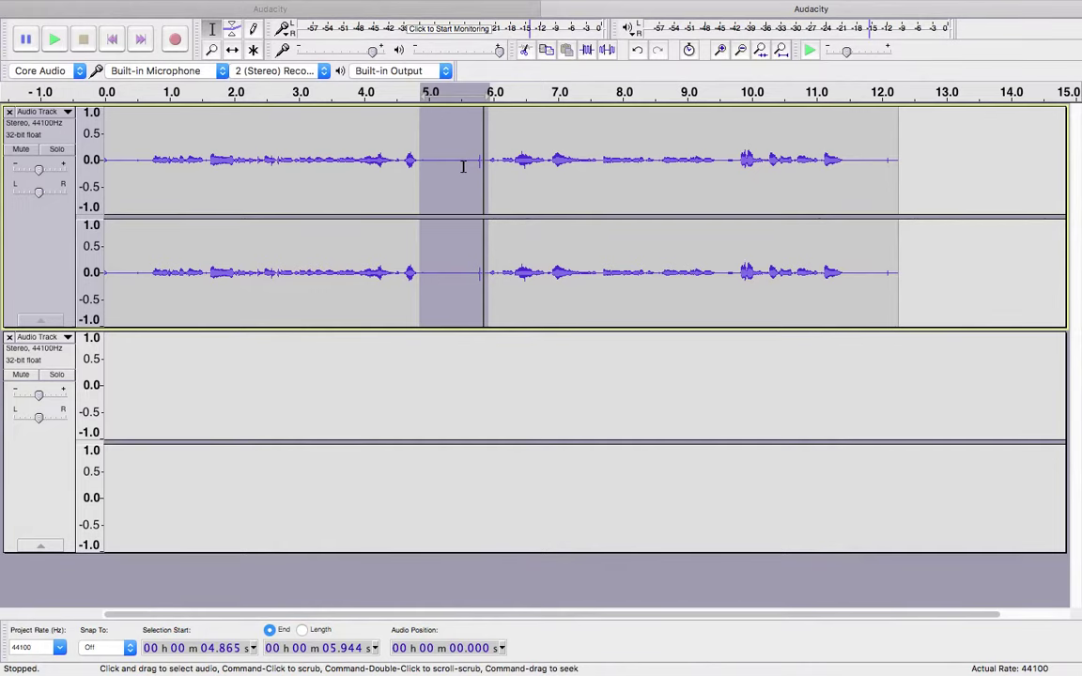
key("Delete")
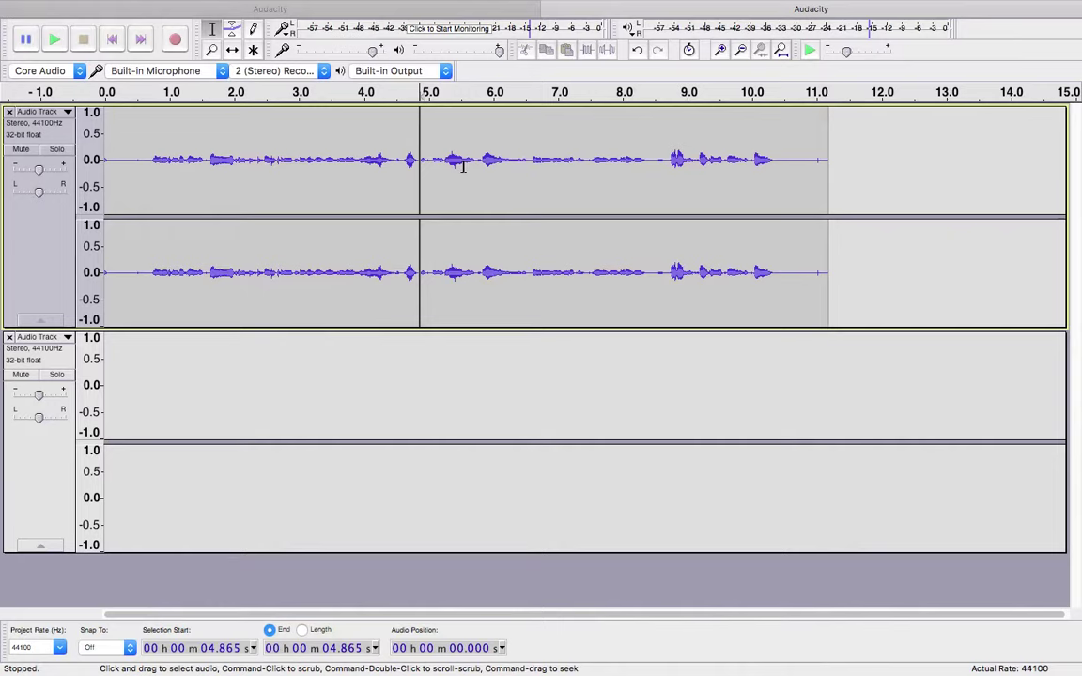
left_click(365, 161)
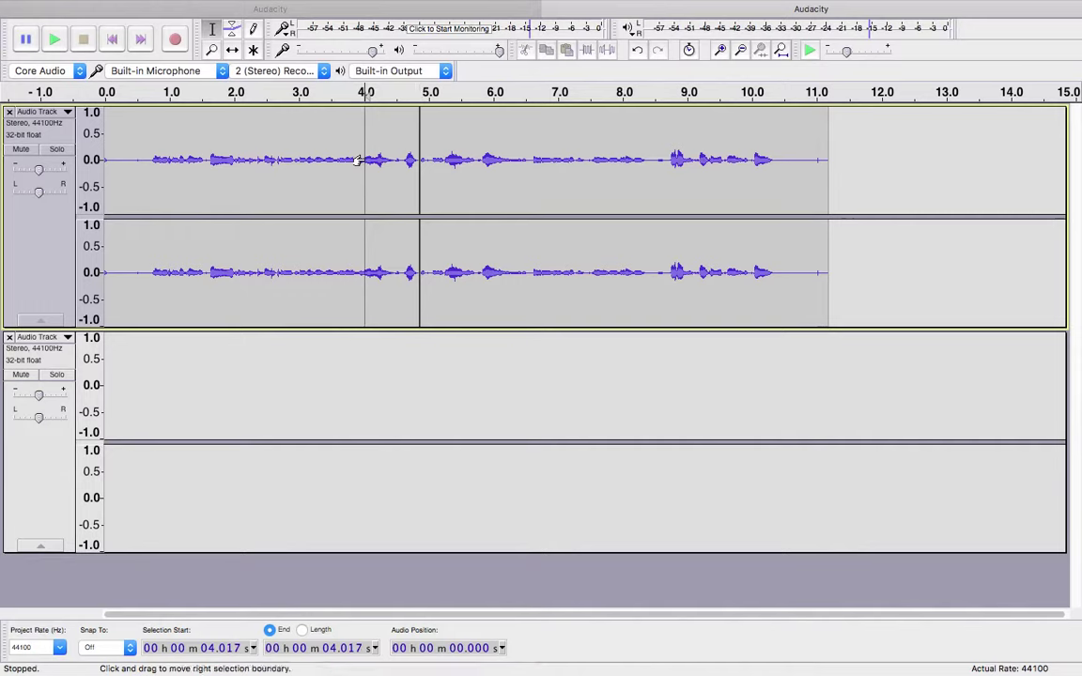
left_click(56, 40)
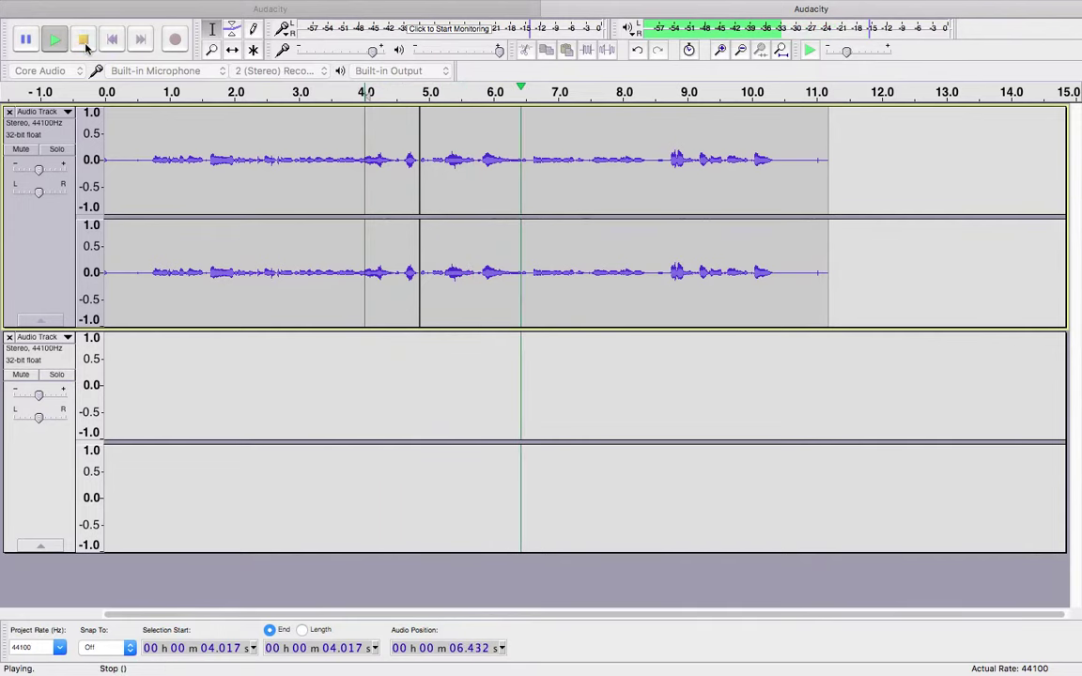
left_click(85, 45)
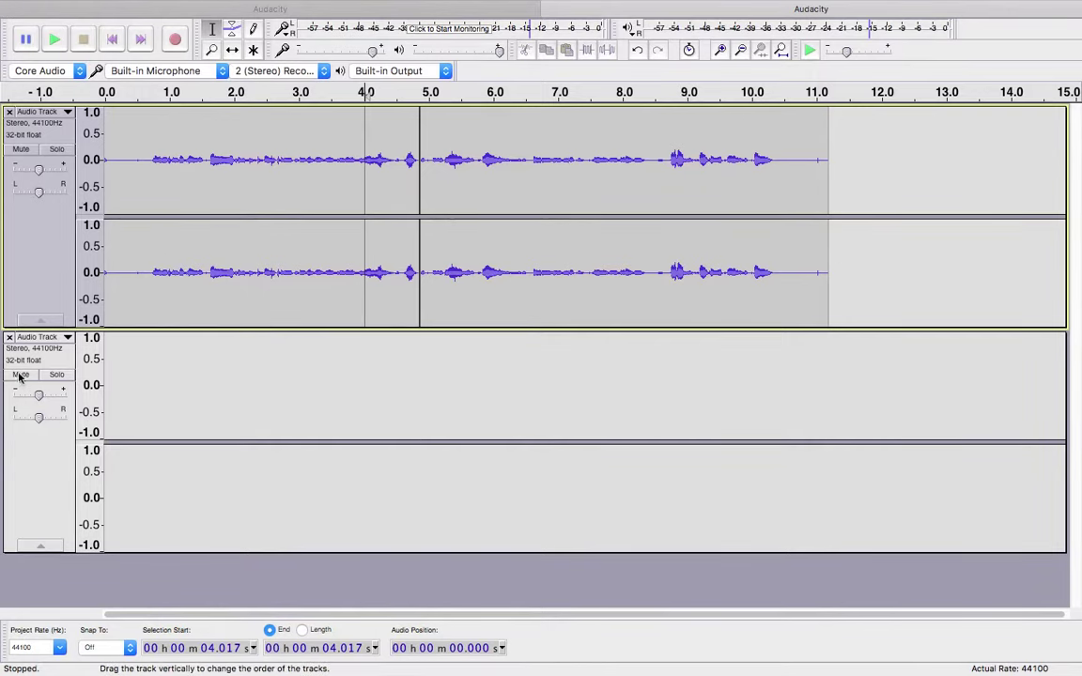
- Remove the empty second audio track from the project
left_click(9, 337)
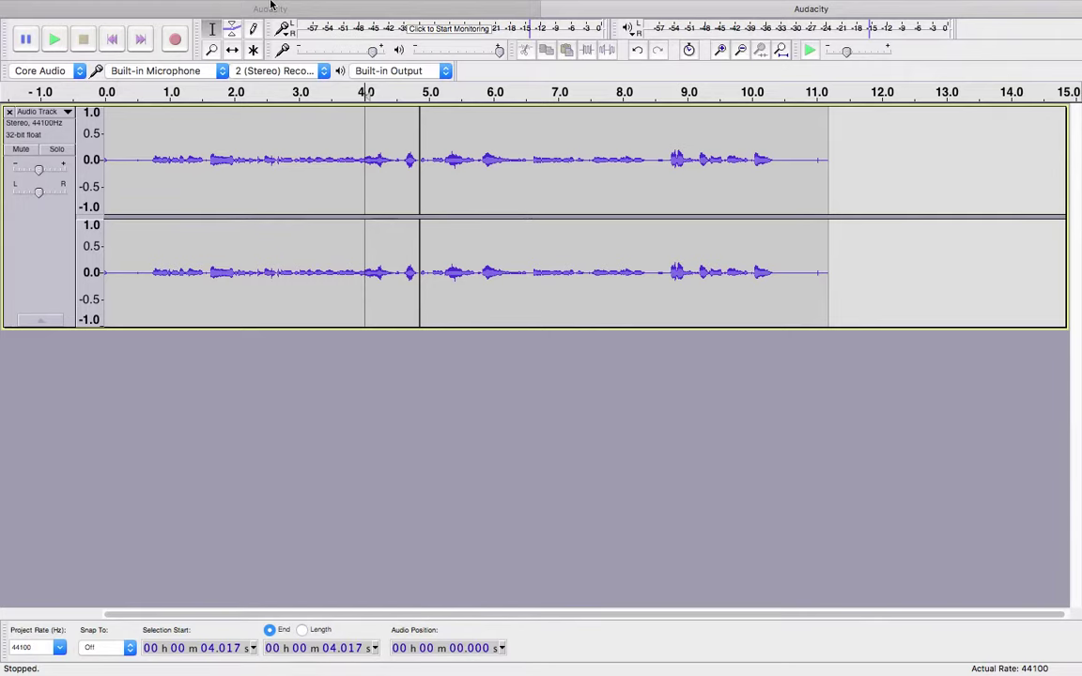
- Export the joined audio as Untitled to the Dropbox folder in WAV (Microsoft) 32-bit float PCM format, leaving all metadata tags blank
mouse_move(270, 5)
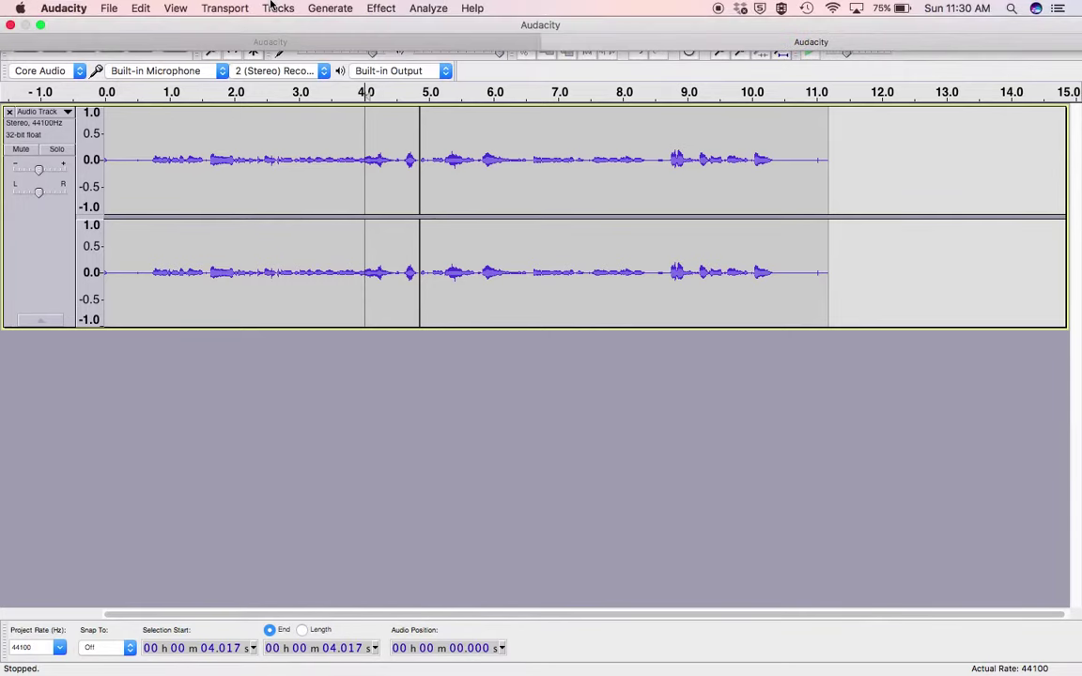
left_click(111, 8)
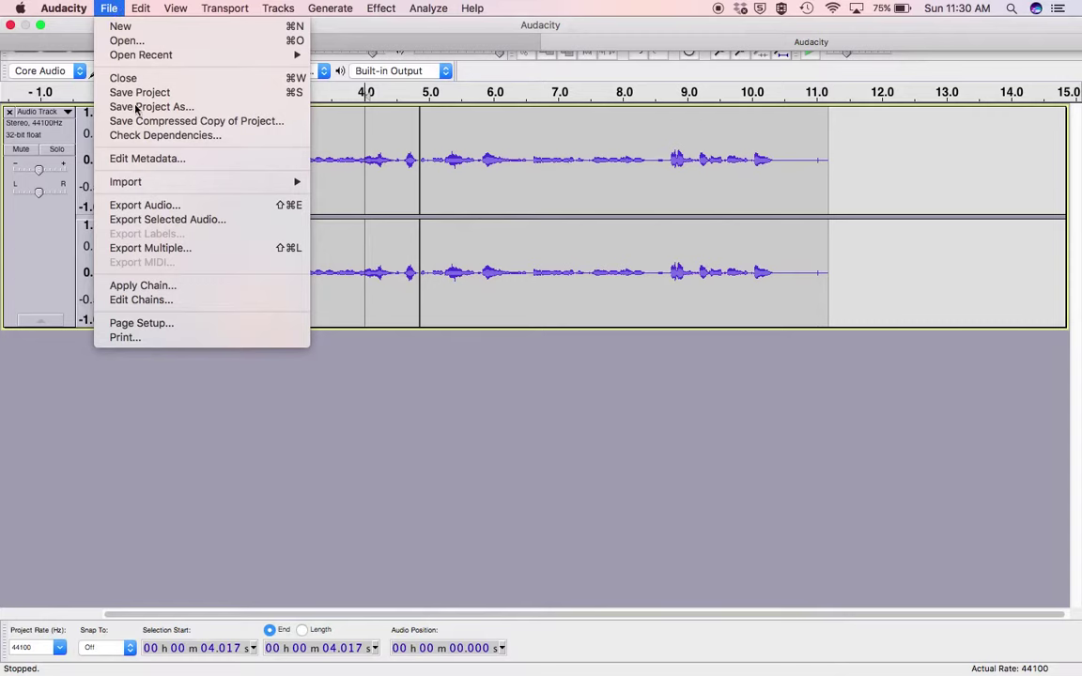
left_click(164, 206)
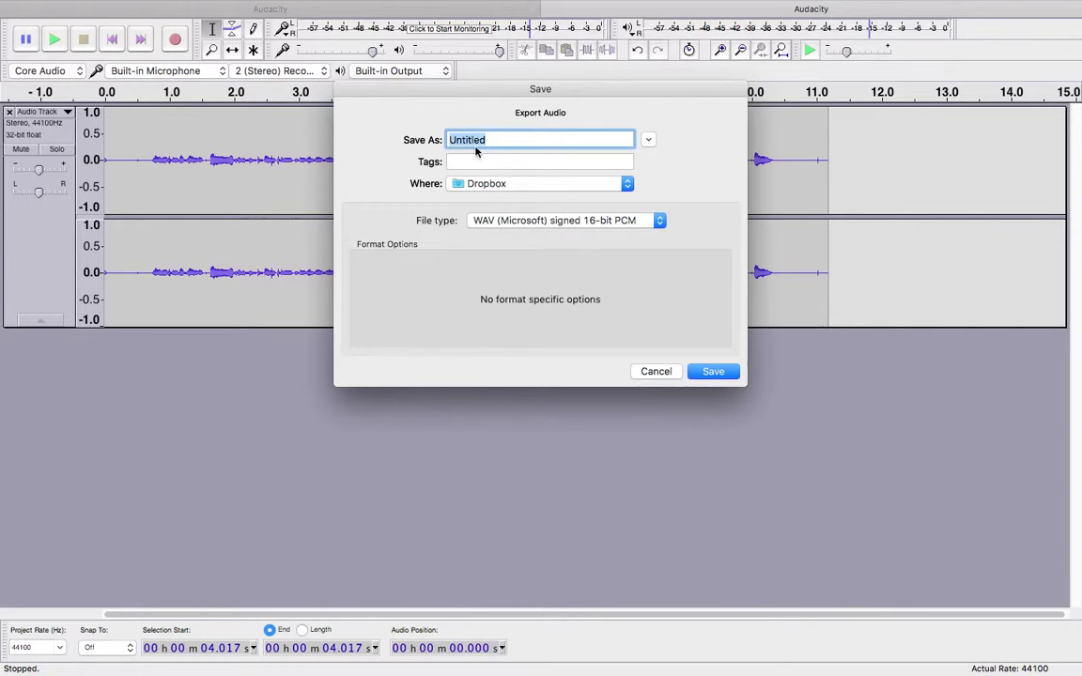
left_click(566, 220)
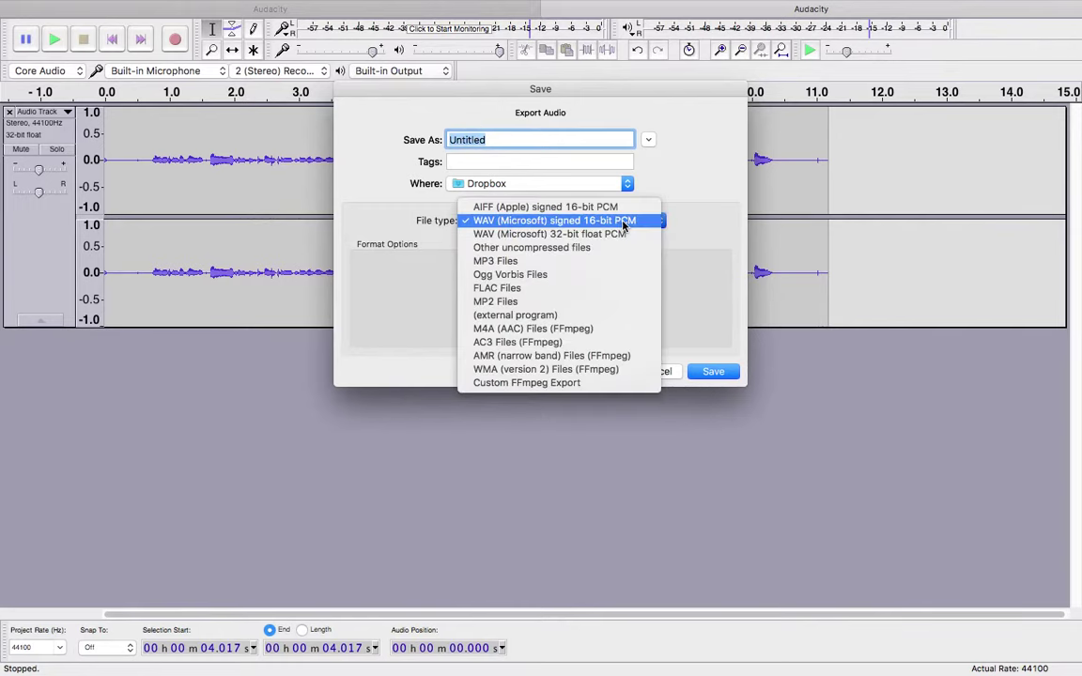
left_click(564, 240)
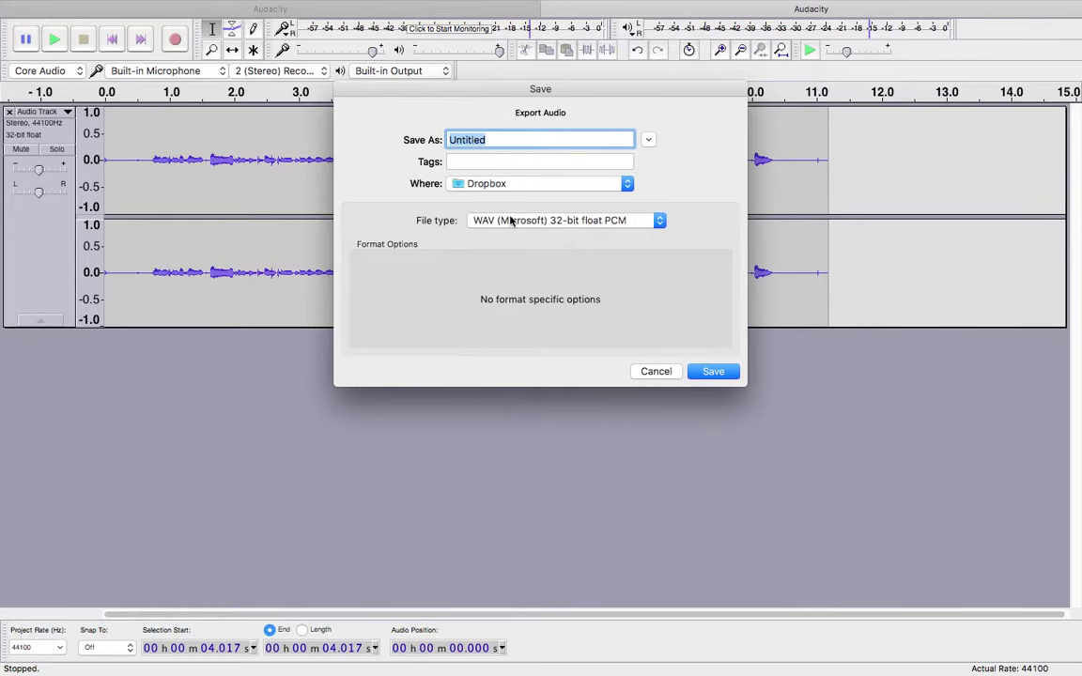
left_click(705, 370)
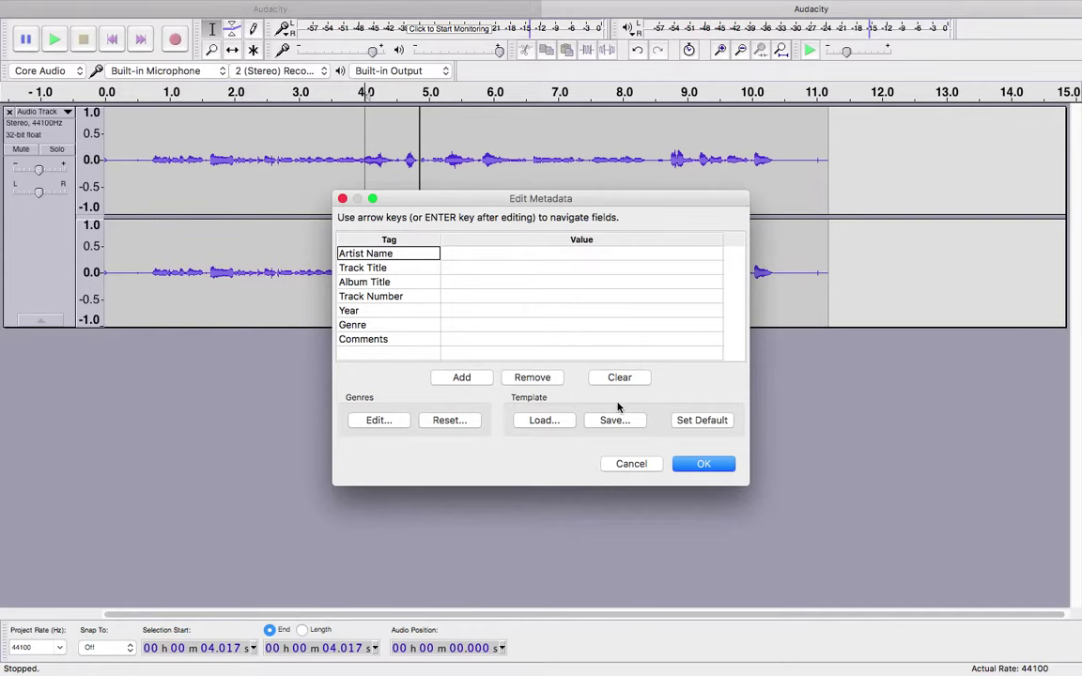
left_click(694, 465)
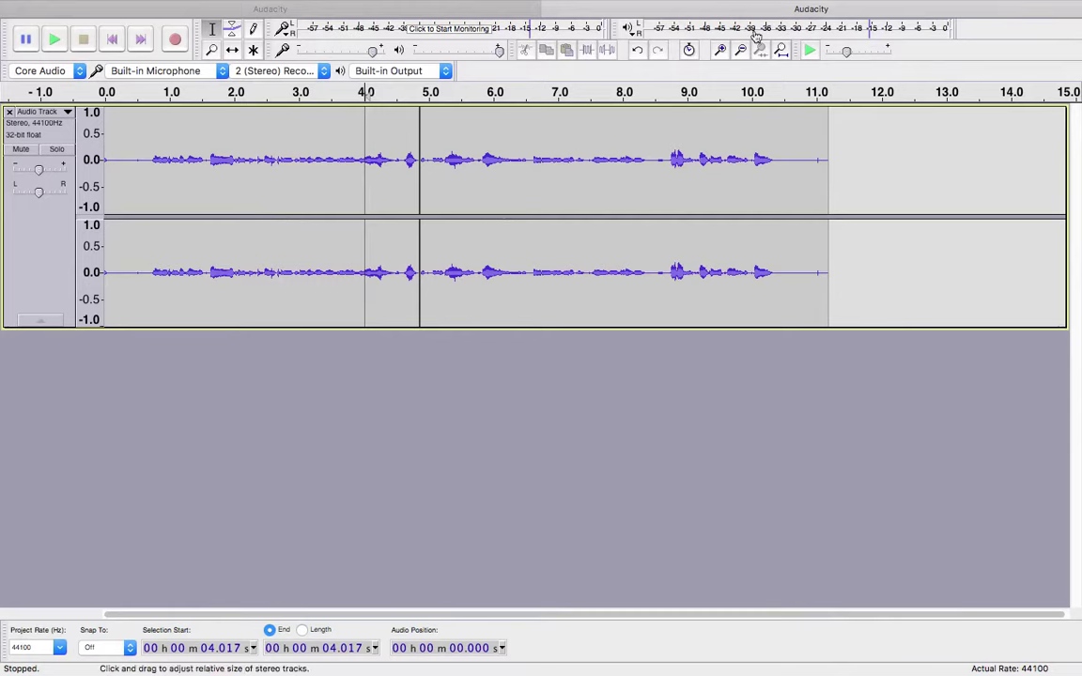
mouse_move(740, 7)
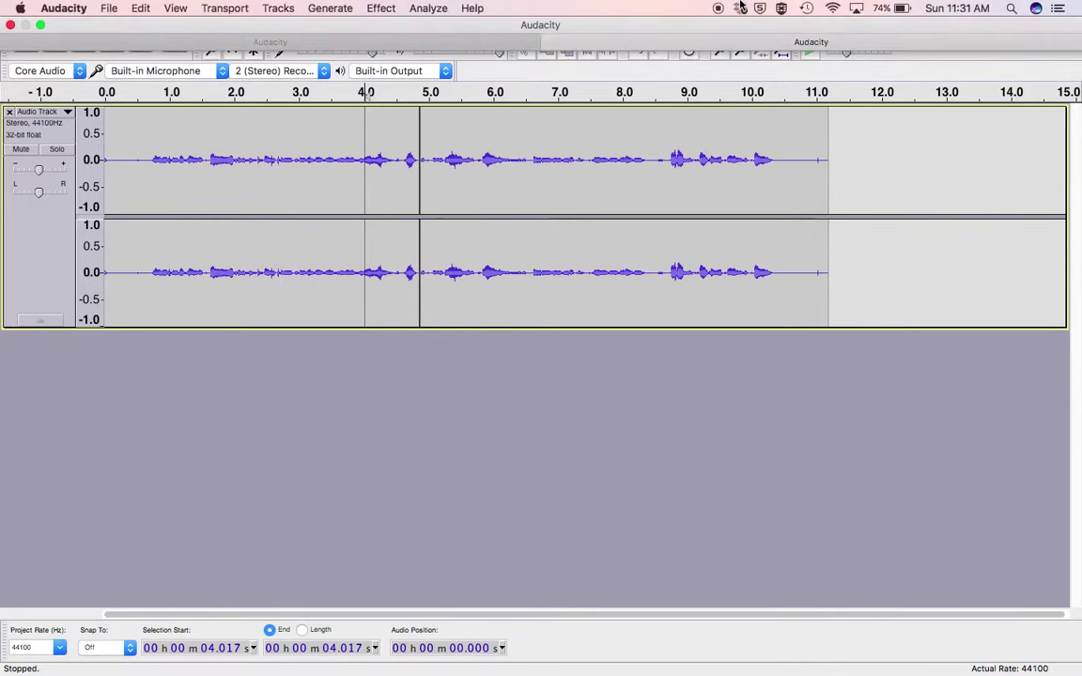